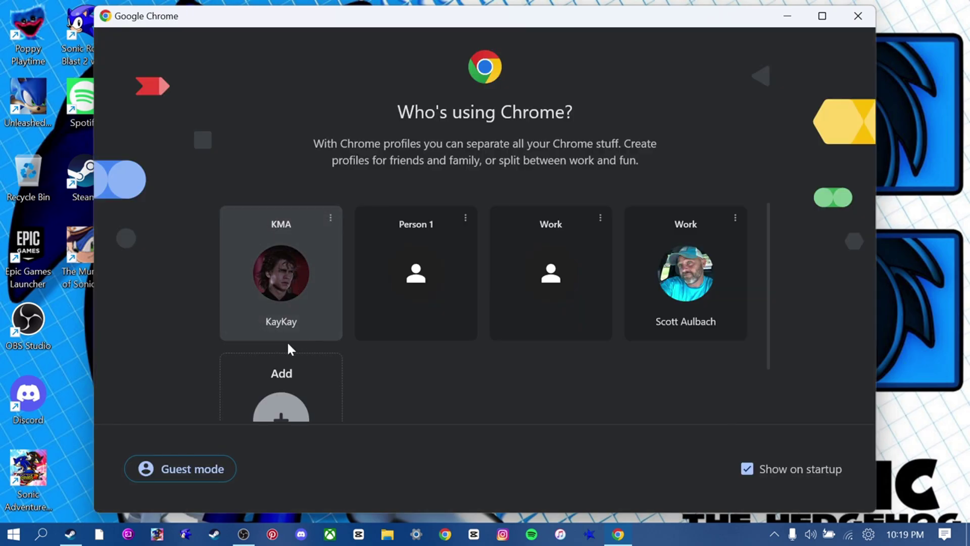
In the first Chrome profile, search GameBanana's Sonic Unleashed mods for '100'.
left_click(283, 297)
left_click(174, 397)
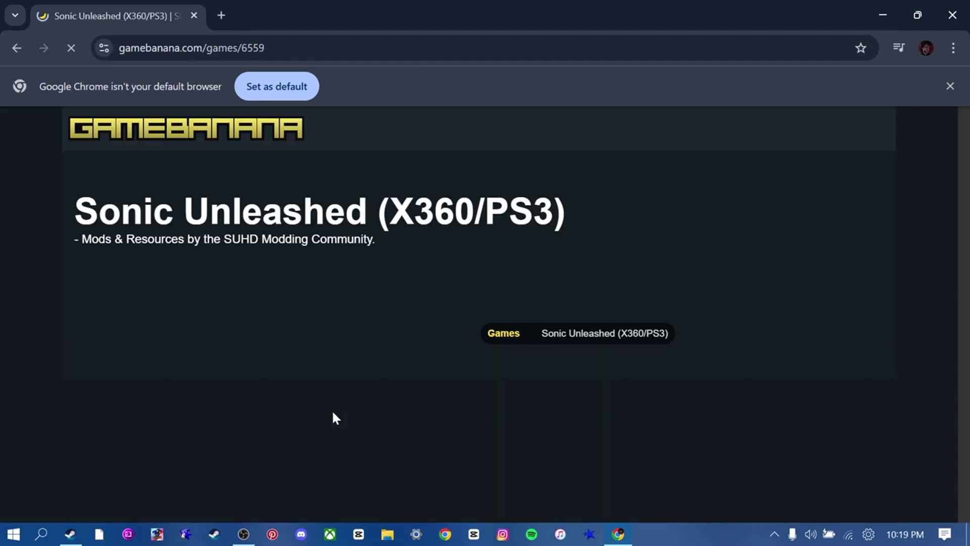
left_click(581, 131)
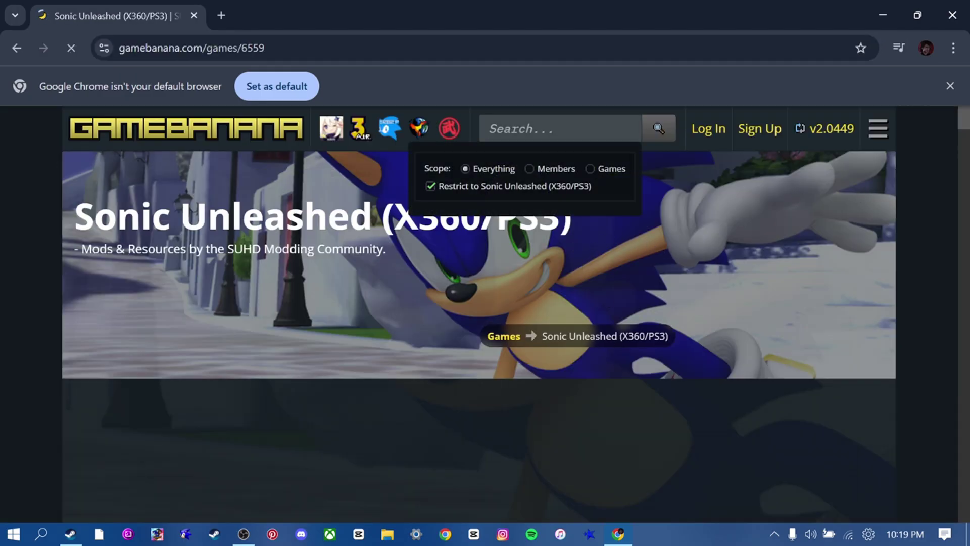
type("100")
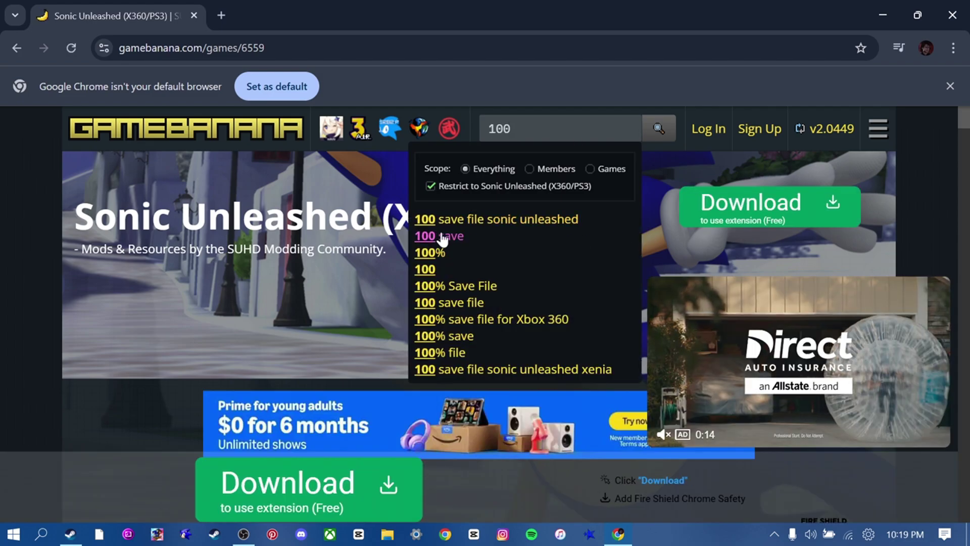
left_click(429, 252)
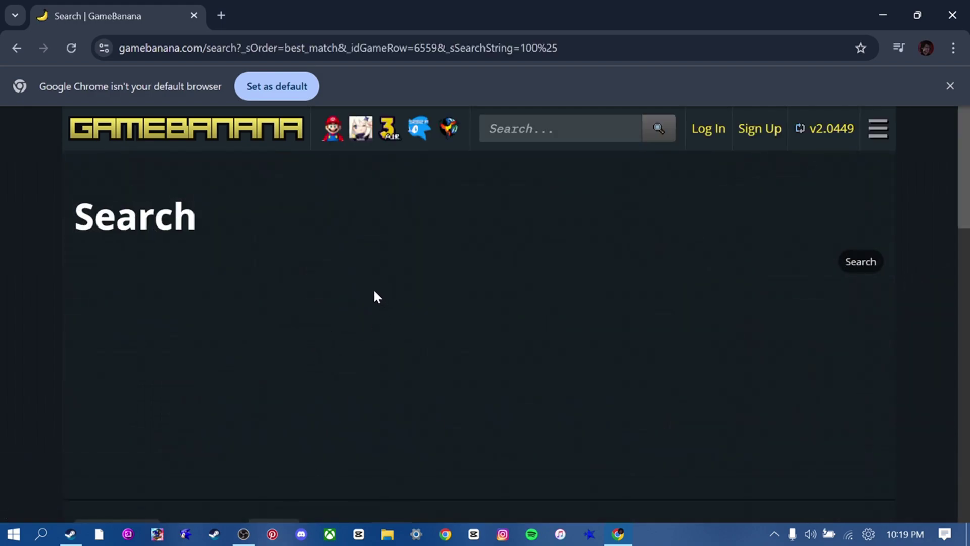
Open the True 100% Xenia Save mod page and scroll to its sys-data.7z file.
scroll(433, 323, "down", 9)
scroll(261, 322, "up", 2)
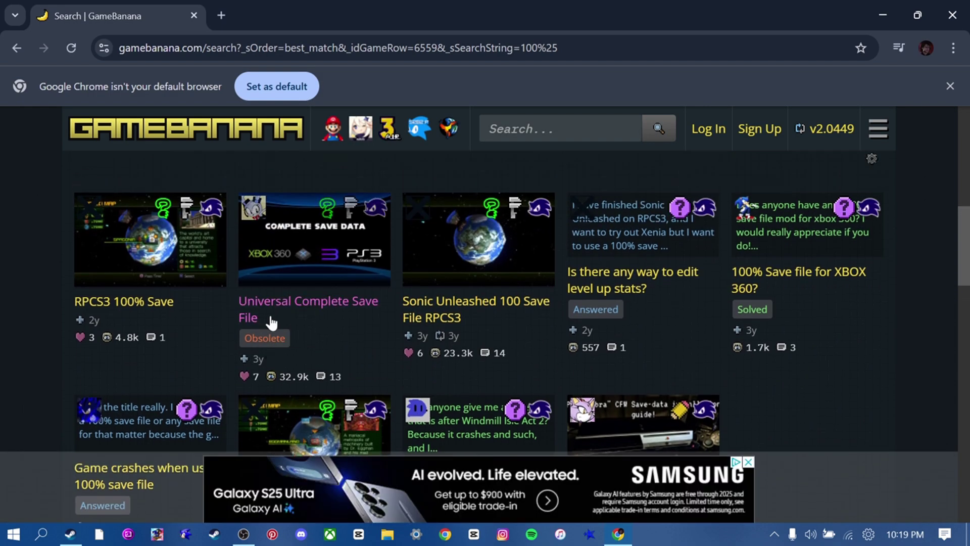
scroll(480, 317, "down", 4)
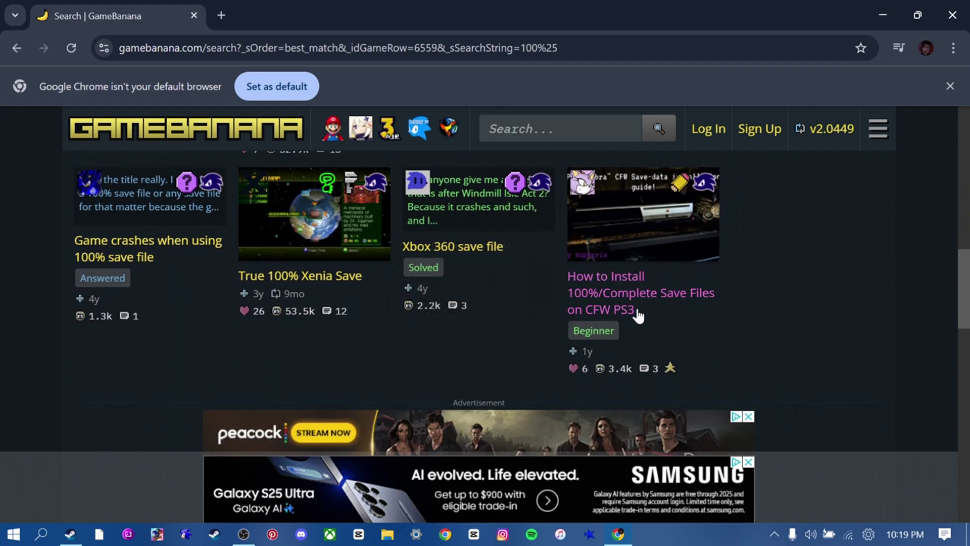
left_click(304, 281)
scroll(395, 333, "down", 3)
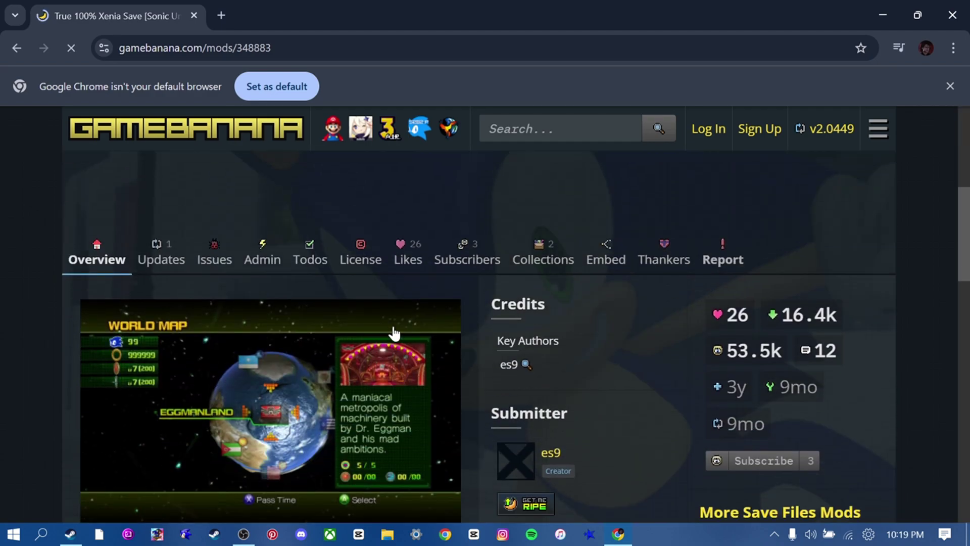
scroll(394, 333, "down", 6)
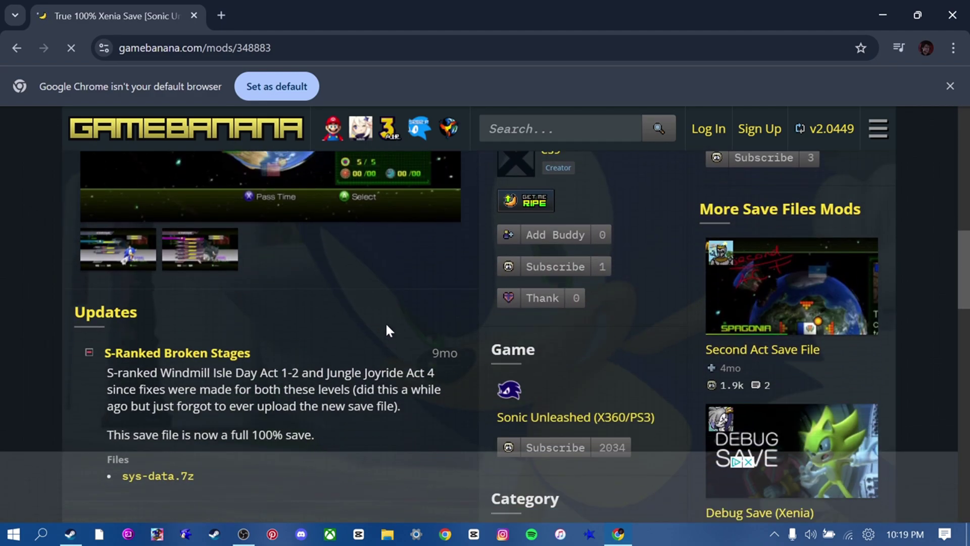
scroll(386, 331, "down", 2)
scroll(113, 397, "down", 6)
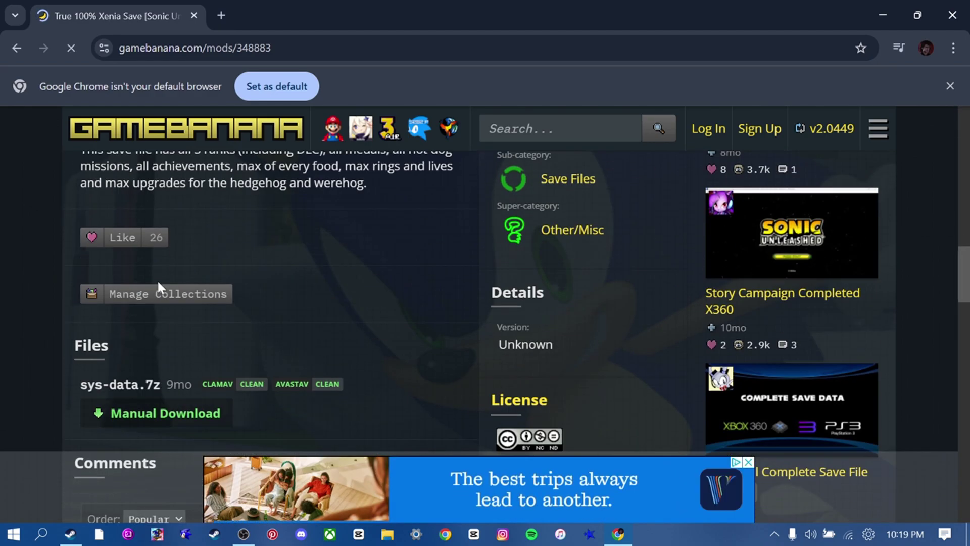
scroll(234, 314, "up", 6)
Minimise Chrome and open the Downloads folder in File Explorer.
left_click(883, 14)
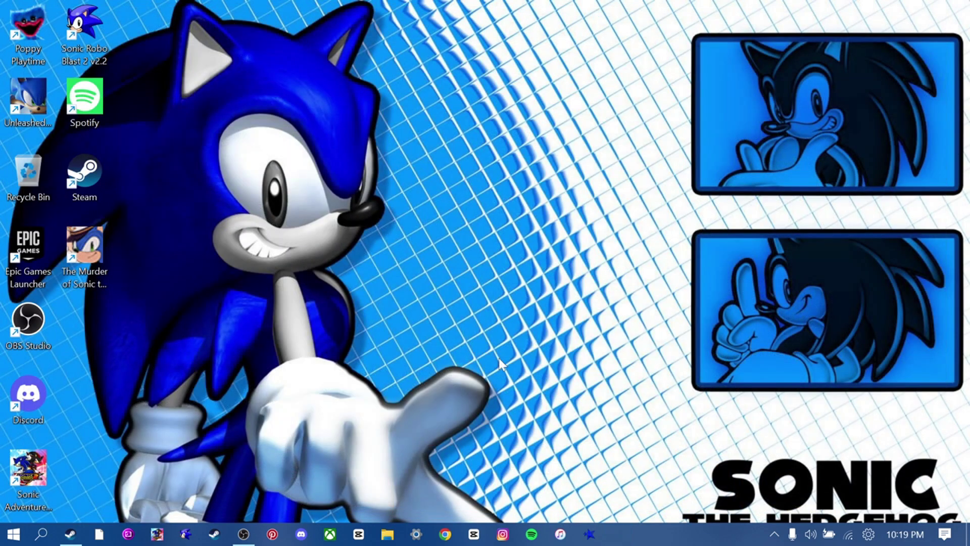
left_click(387, 534)
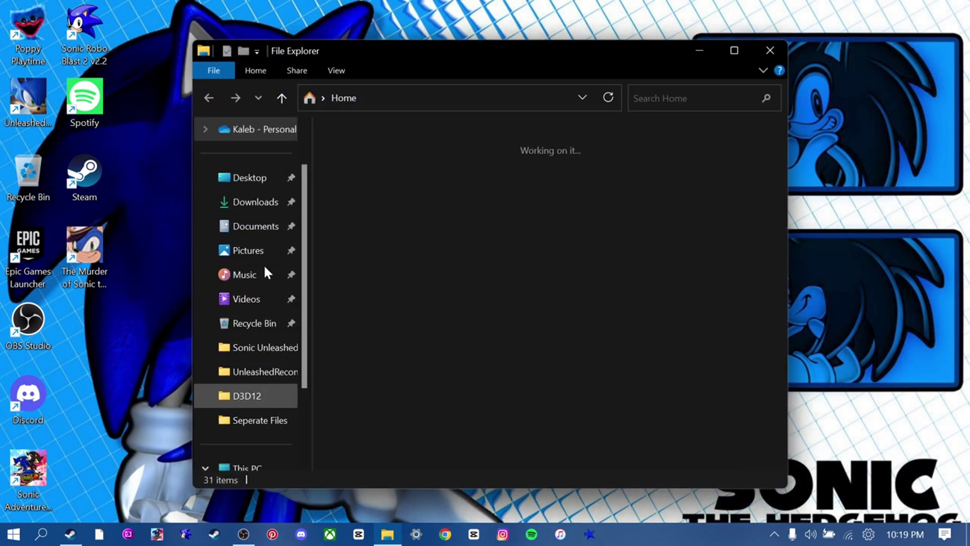
left_click(255, 202)
Extract the downloaded sys-data archive.
scroll(444, 229, "down", 2)
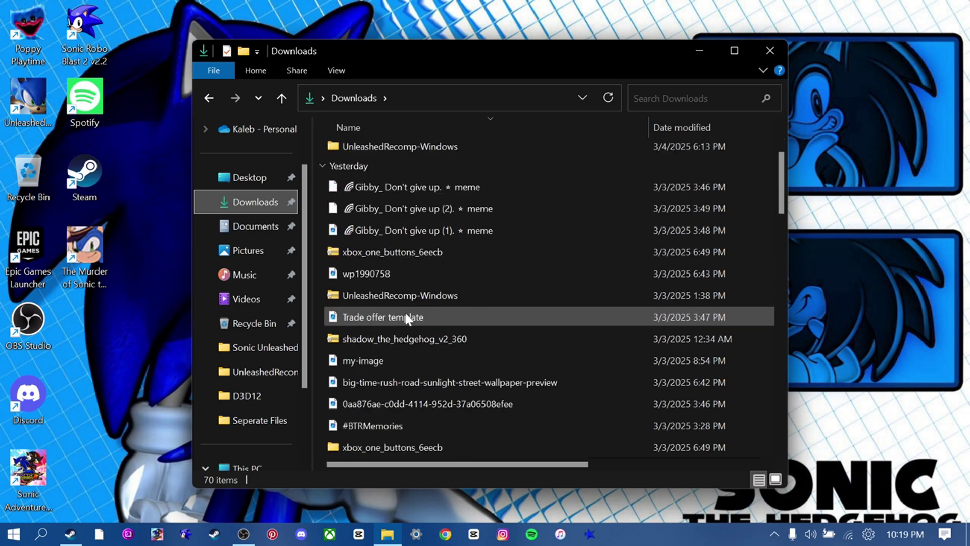
scroll(407, 318, "down", 3)
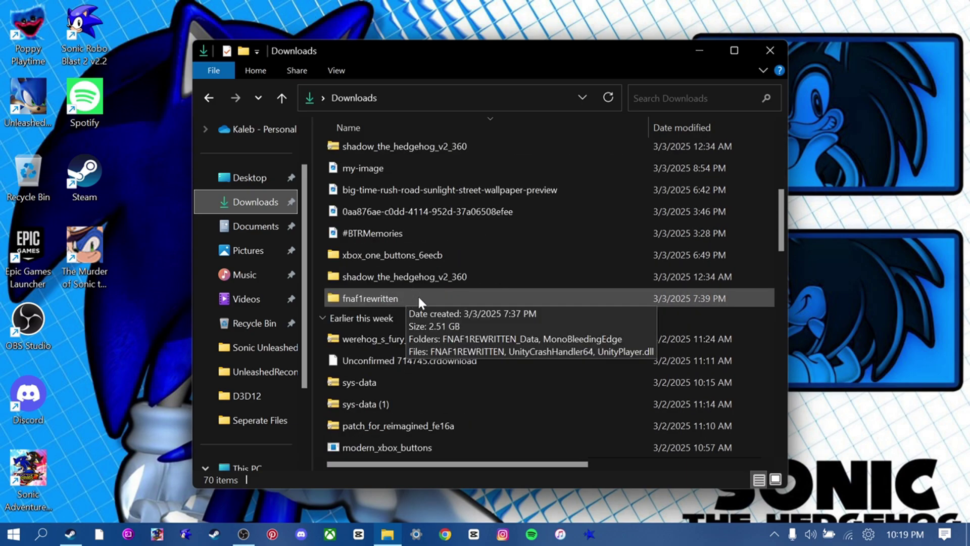
scroll(384, 381, "down", 1)
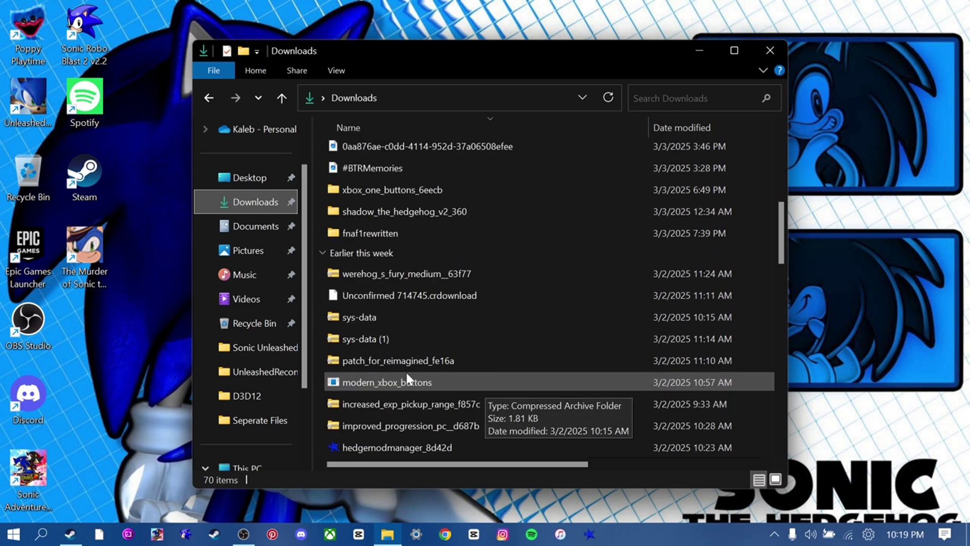
right_click(372, 317)
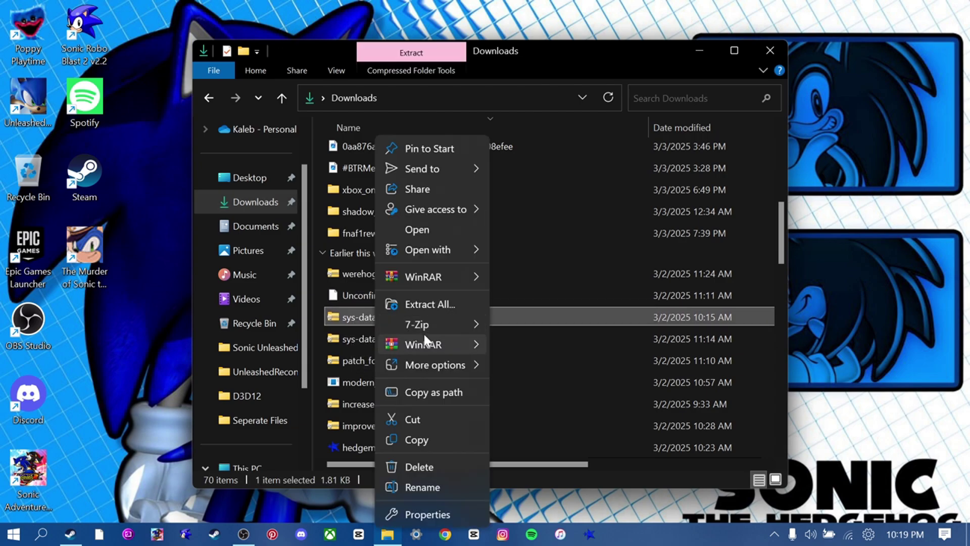
left_click(429, 304)
left_click(613, 427)
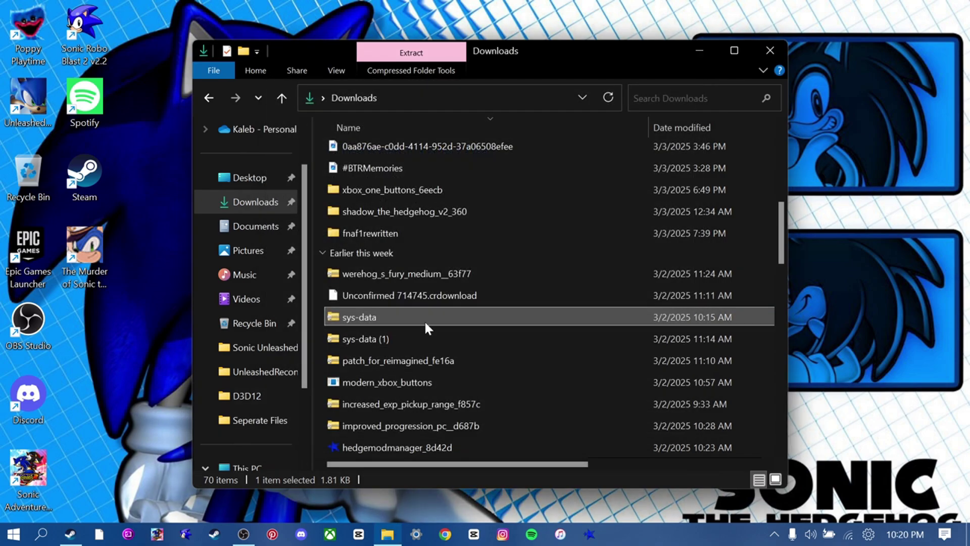
Navigate through 100_save_file_48e01 > 100% Save File into the BLES00425 folder.
scroll(423, 355, "down", 4)
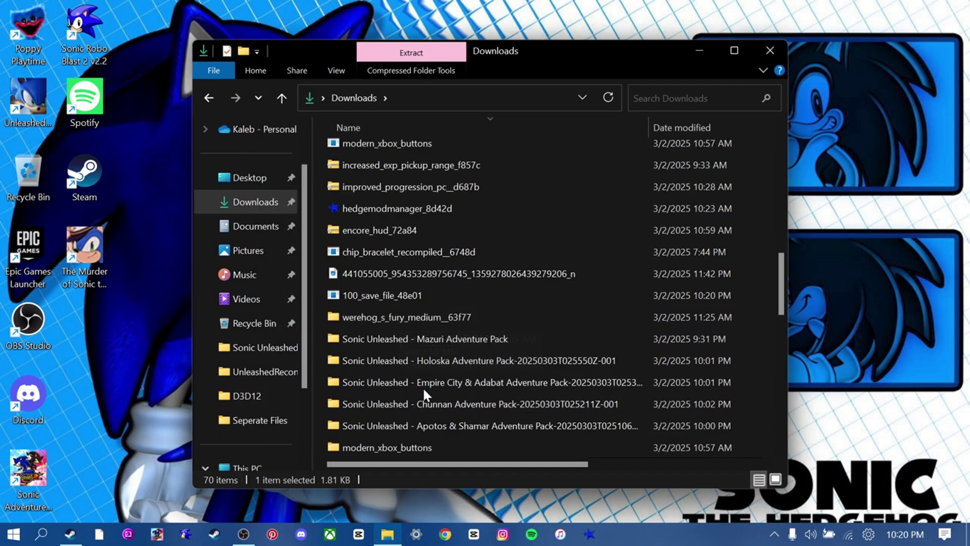
scroll(426, 425, "down", 1)
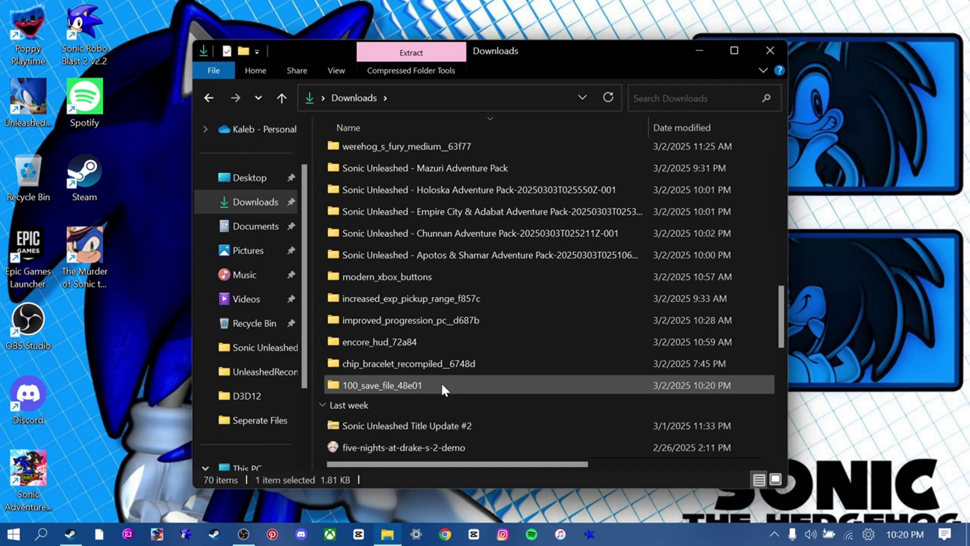
double_click(440, 381)
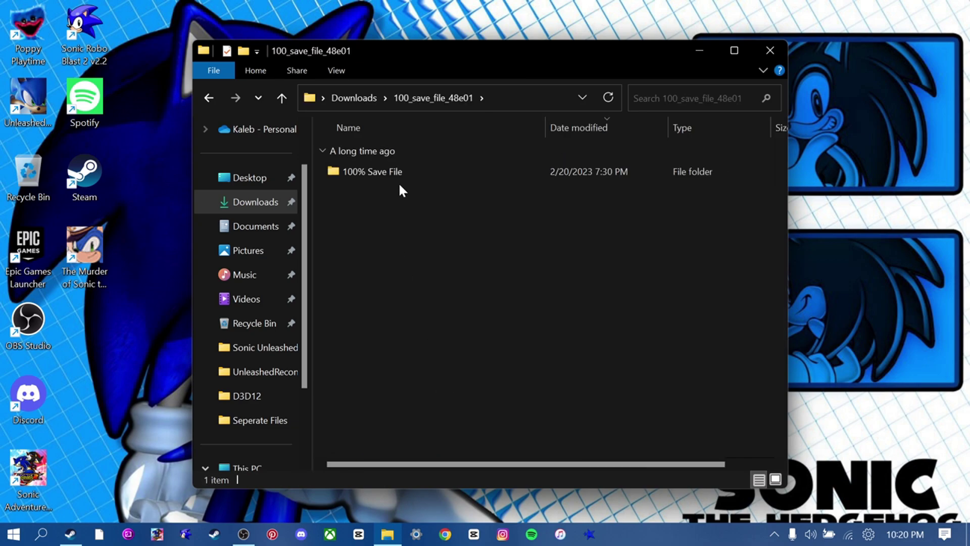
double_click(405, 172)
double_click(362, 168)
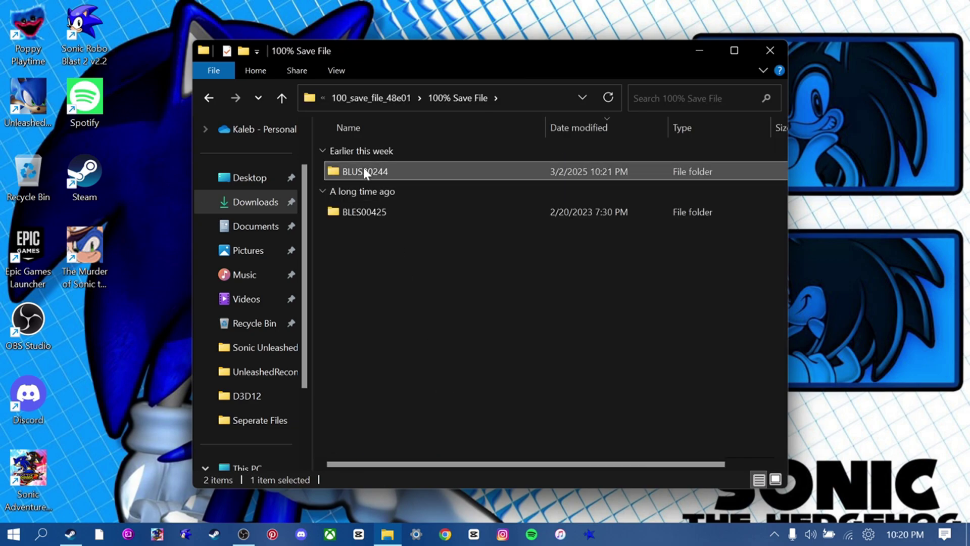
left_click(209, 98)
double_click(349, 213)
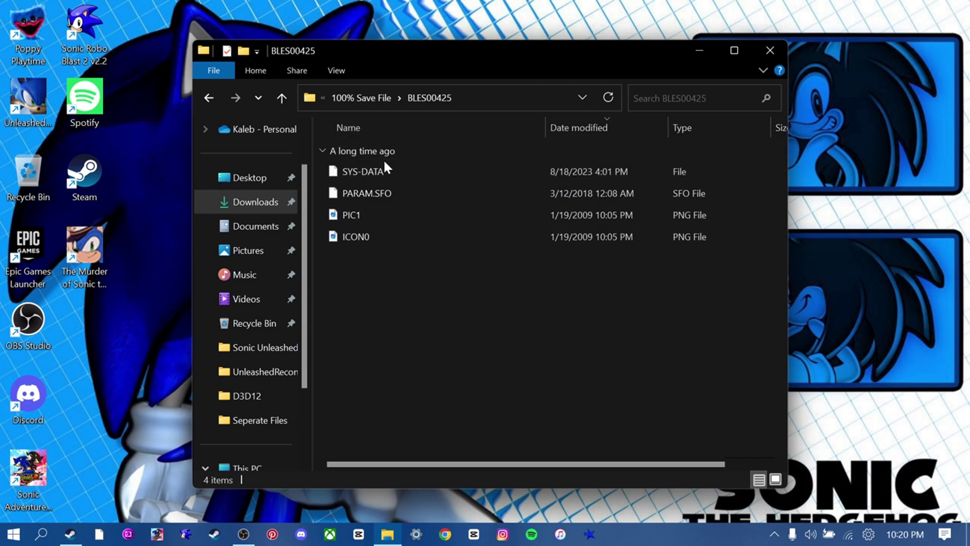
Launch Run from Windows search and open the appdata folder.
left_click(710, 51)
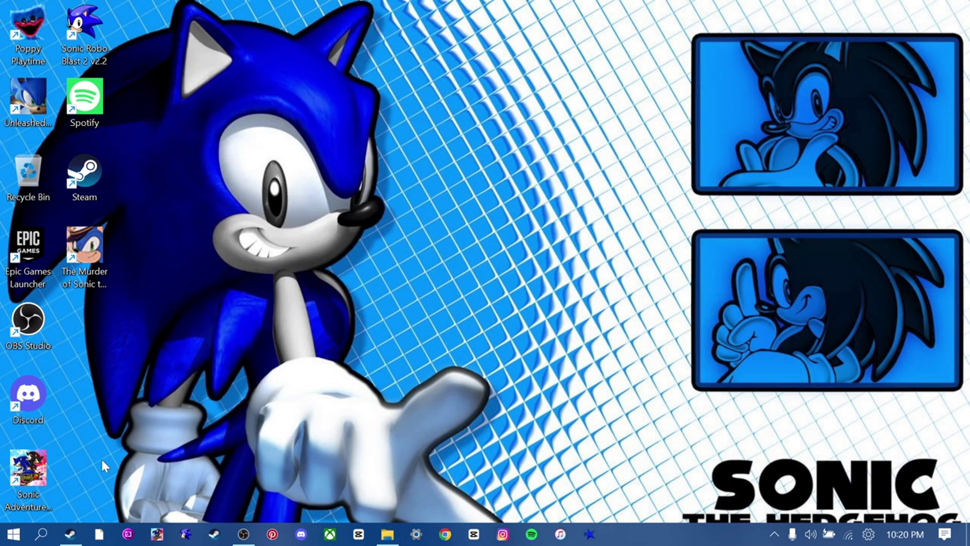
left_click(42, 534)
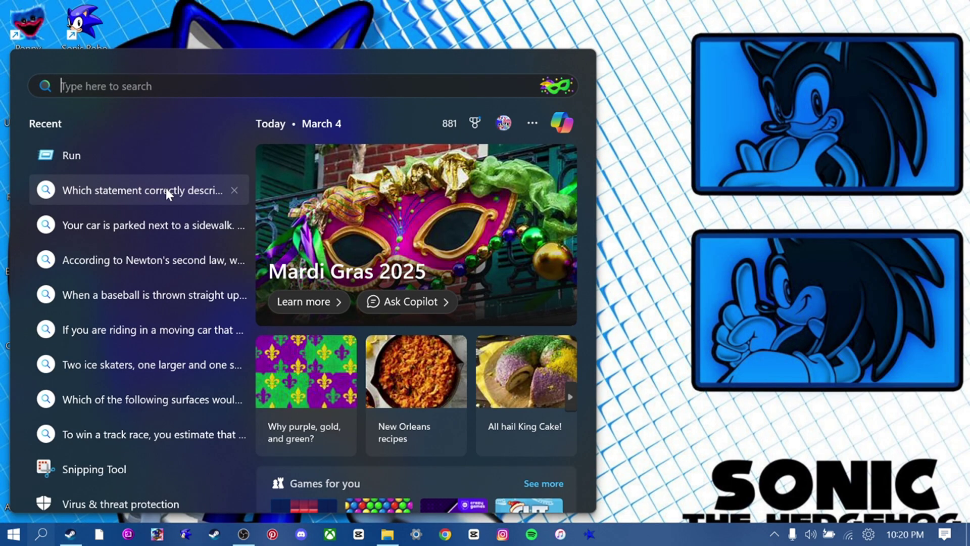
type("run")
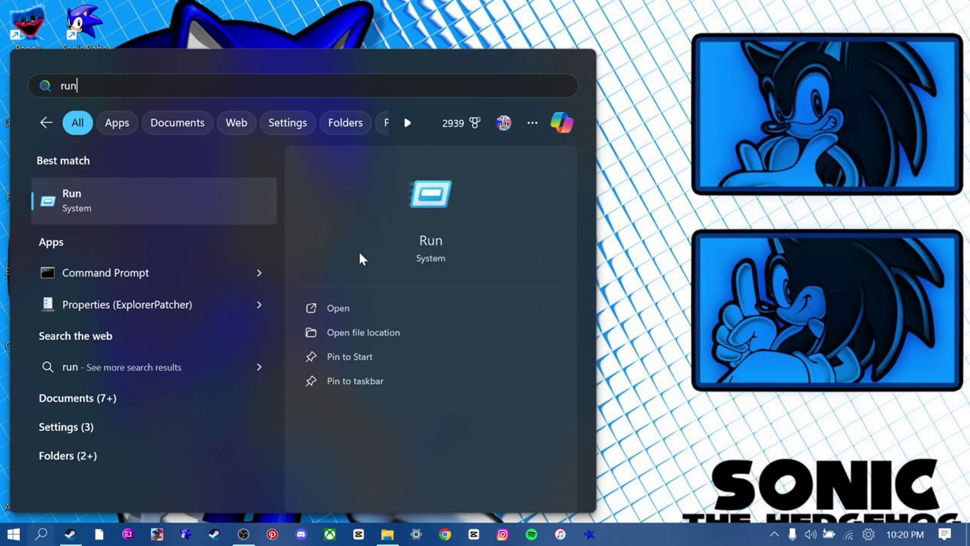
left_click(427, 308)
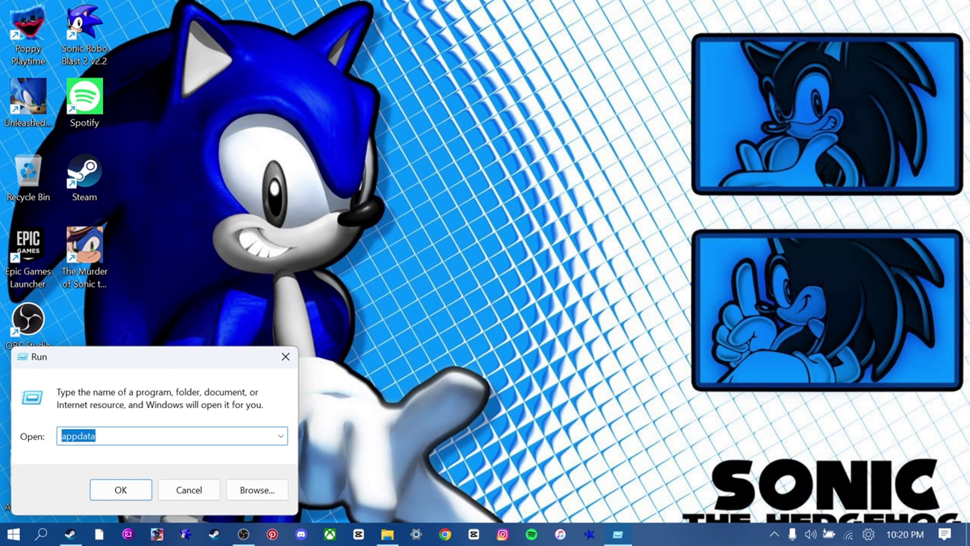
left_click(134, 490)
Open Roaming > UnleashedRecomp > save in File Explorer.
left_click(448, 219)
double_click(428, 220)
scroll(478, 262, "down", 7)
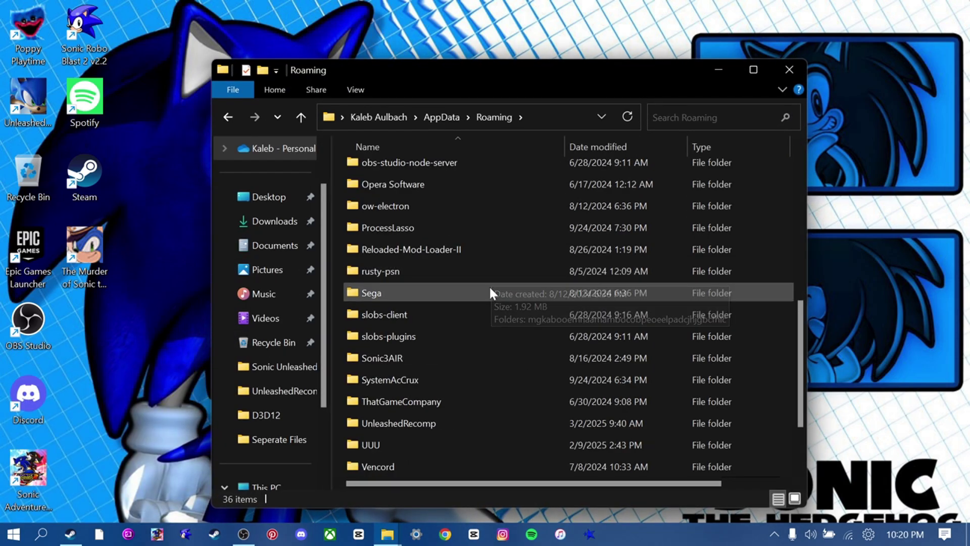
double_click(412, 338)
double_click(392, 193)
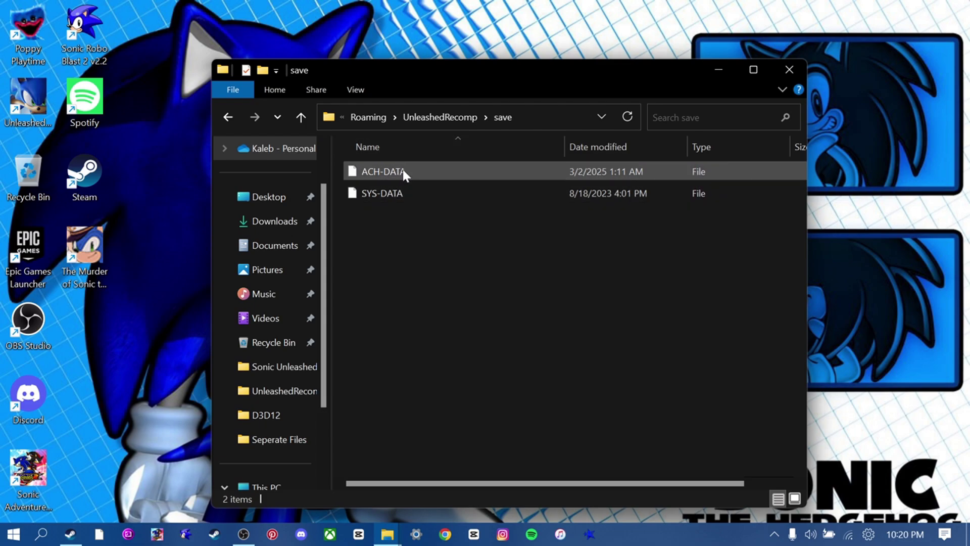
Snap the BLES00425 and UnleashedRecomp save windows side by side.
left_click(399, 534)
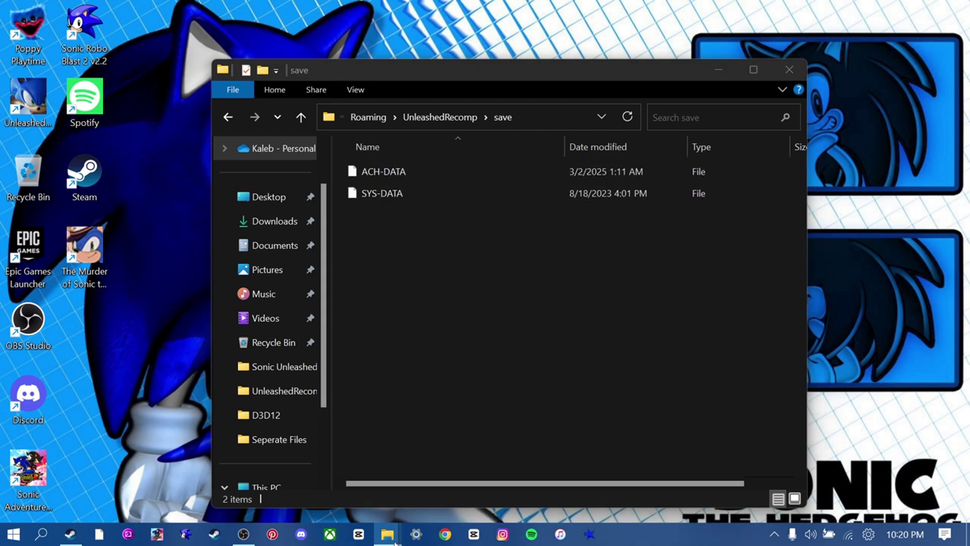
right_click(388, 533)
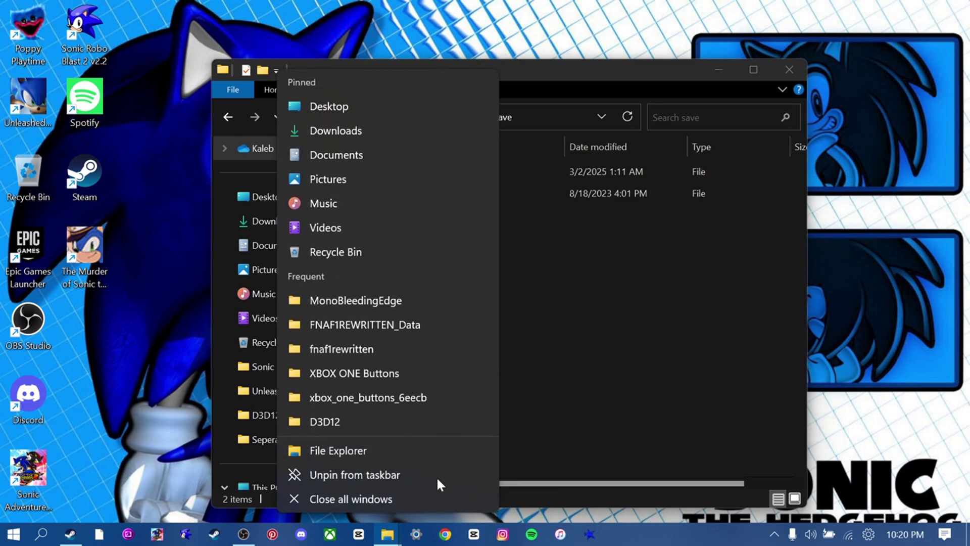
left_click(388, 536)
left_click(347, 481)
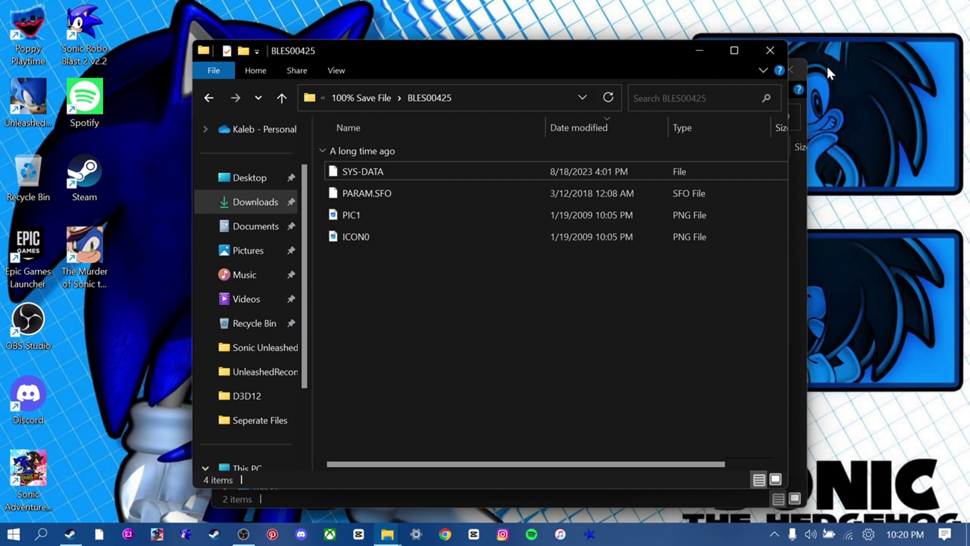
left_click_drag(604, 61, 586, 41)
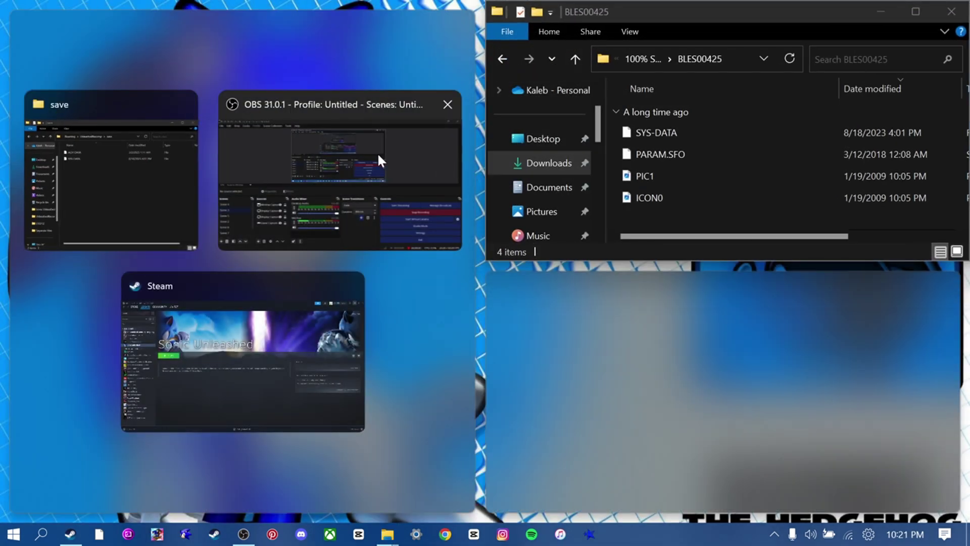
left_click(148, 182)
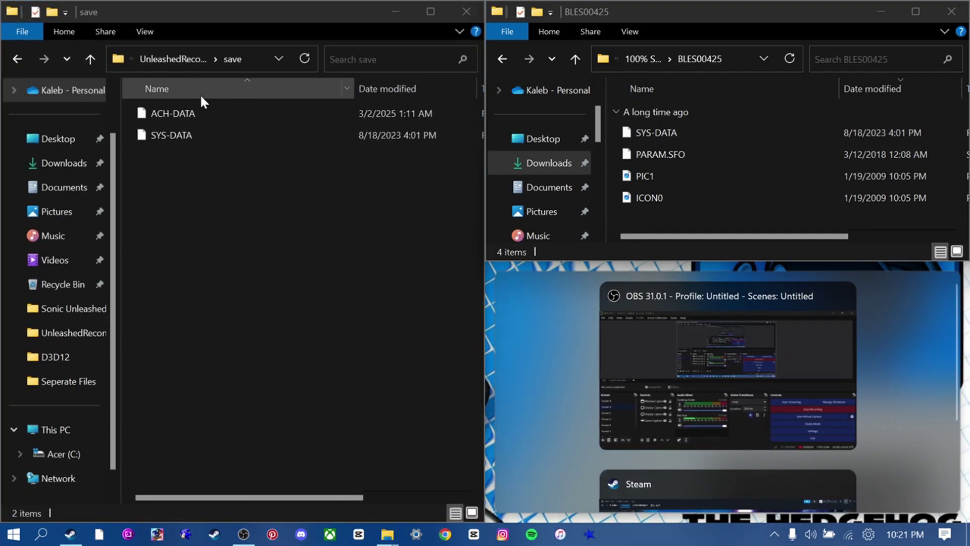
Copy SYS-DATA into the UnleashedRecomp save folder and close both Explorer windows.
left_click_drag(171, 139, 363, 174)
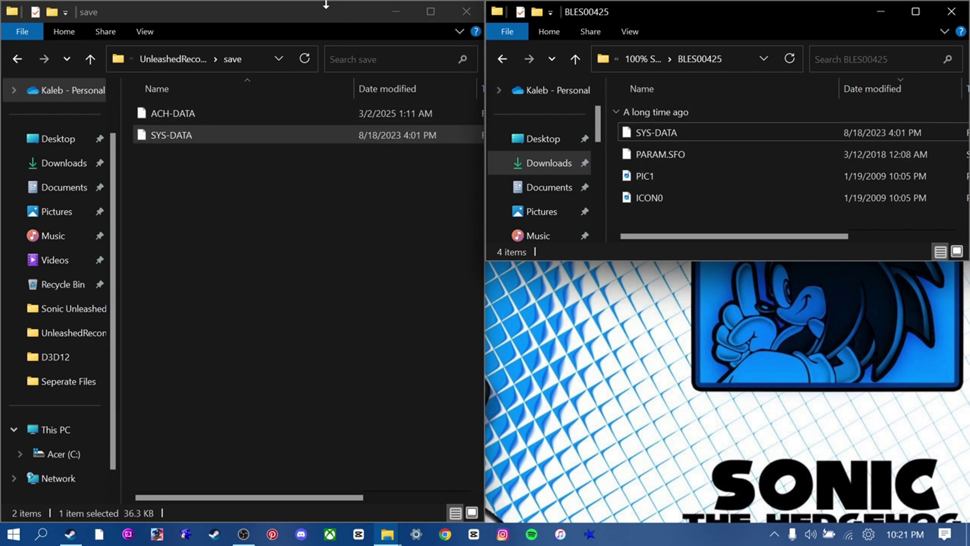
left_click(466, 11)
left_click_drag(713, 21, 550, 52)
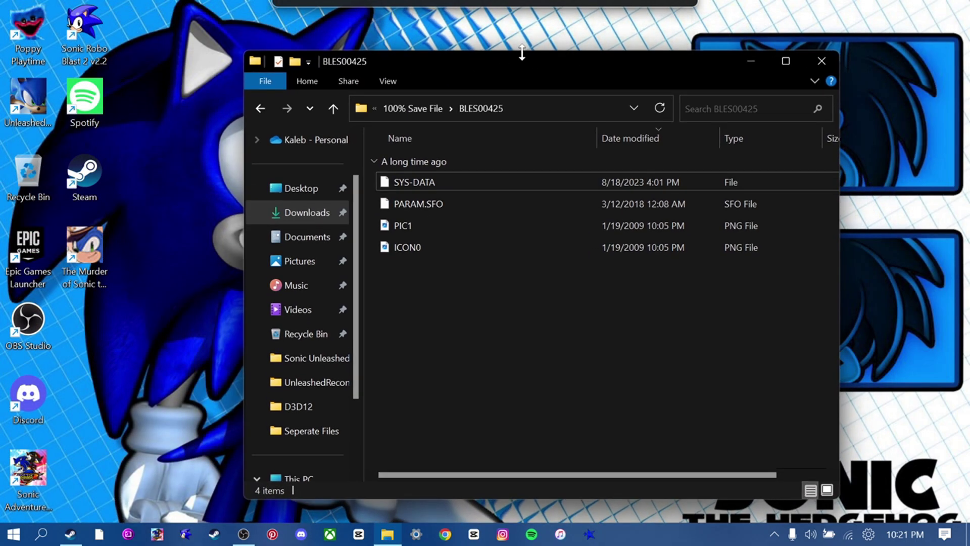
left_click(822, 61)
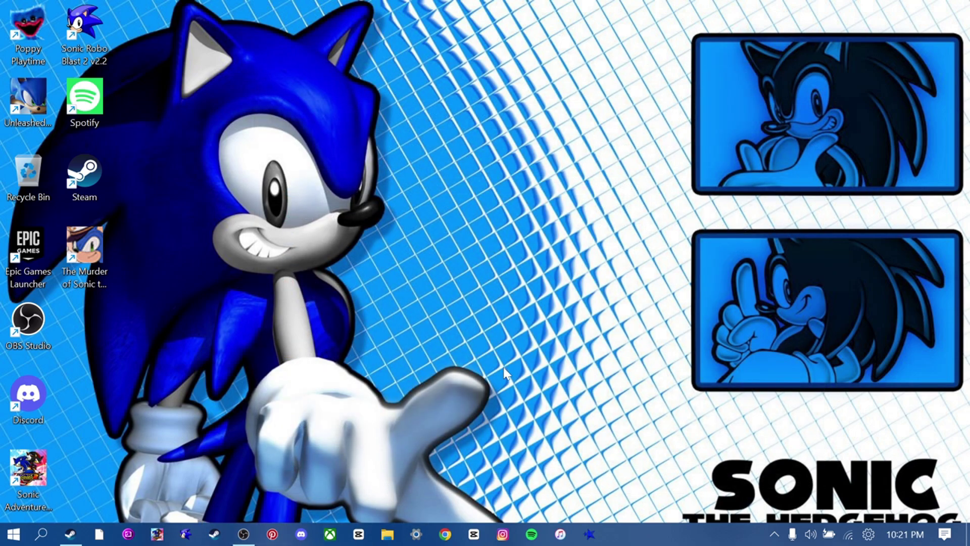
Launch Sonic Unleashed from the Steam library with PLAY.
left_click(81, 535)
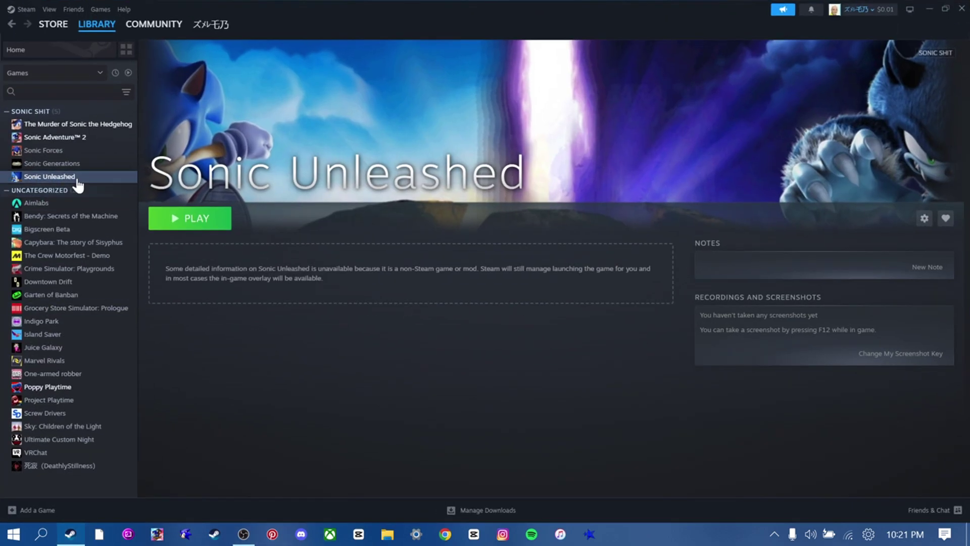
left_click(192, 218)
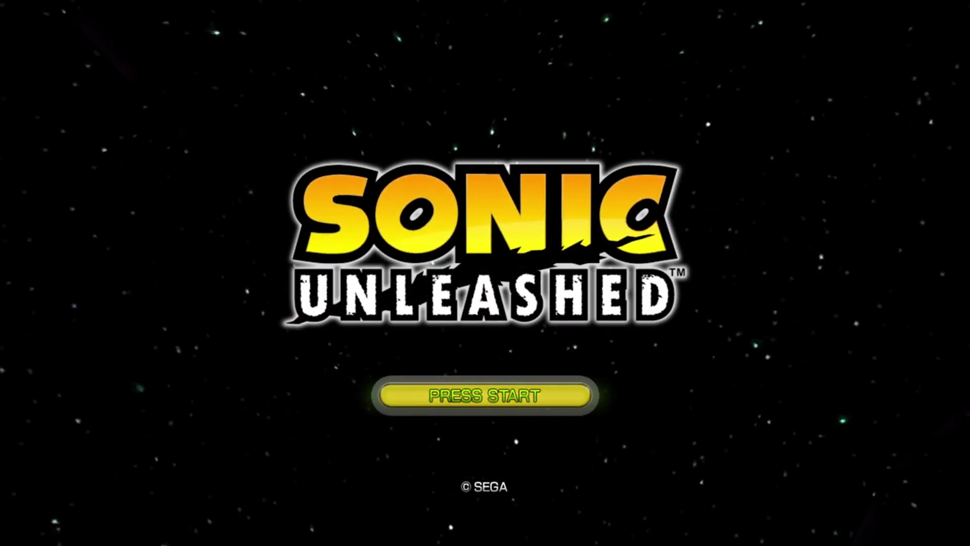
Start the game, dismiss the autosave notice, and rotate the world map globe.
key("Return")
key("Return")
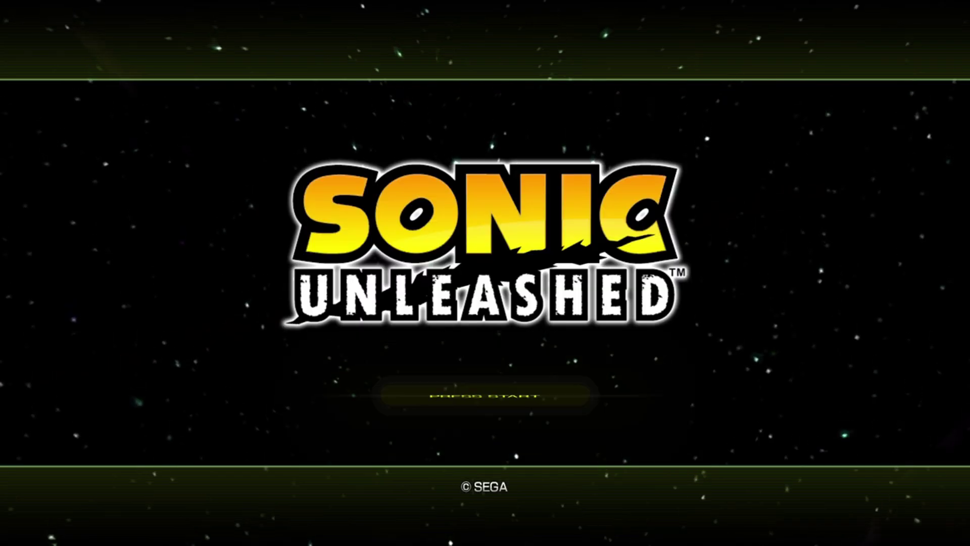
key("Return")
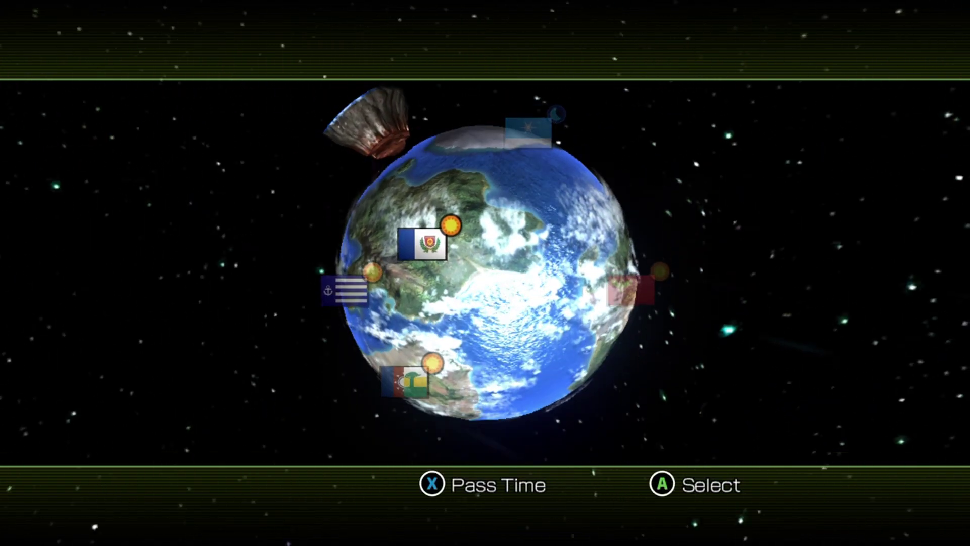
key("Right")
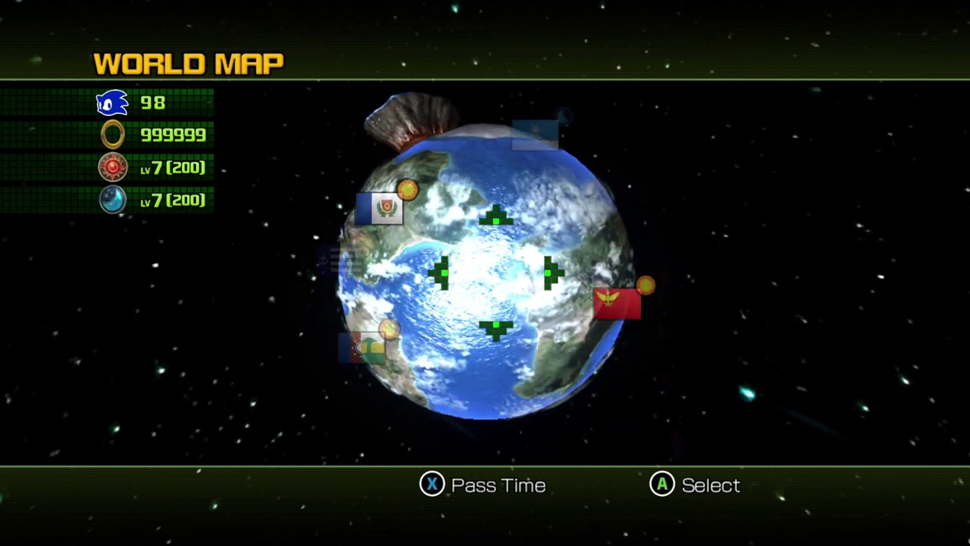
key("Left")
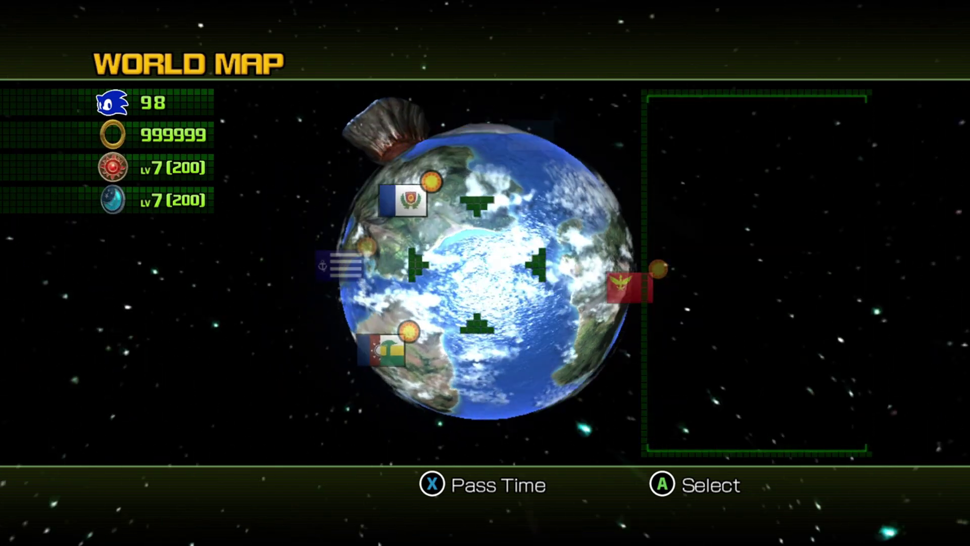